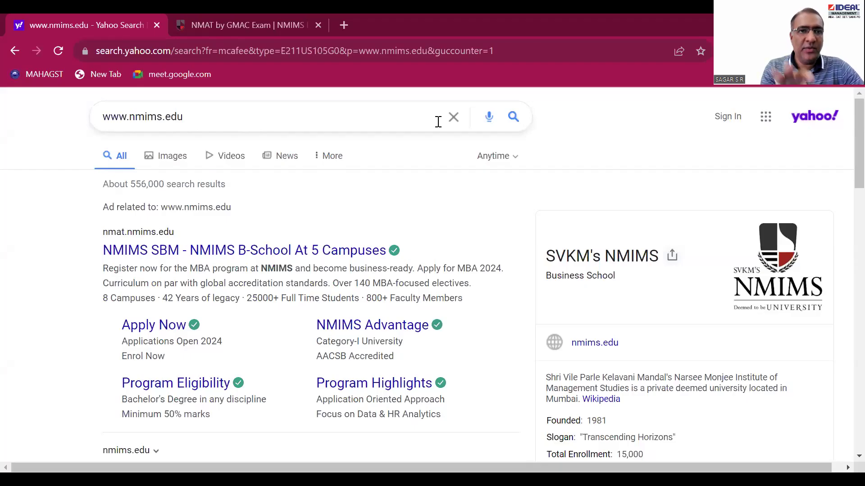
- Open the 'NMIMS SBM - NMIMS B-School At 5 Campuses' sponsored result from the Yahoo results
{"action": "left_click", "coordinate": [175, 253]}
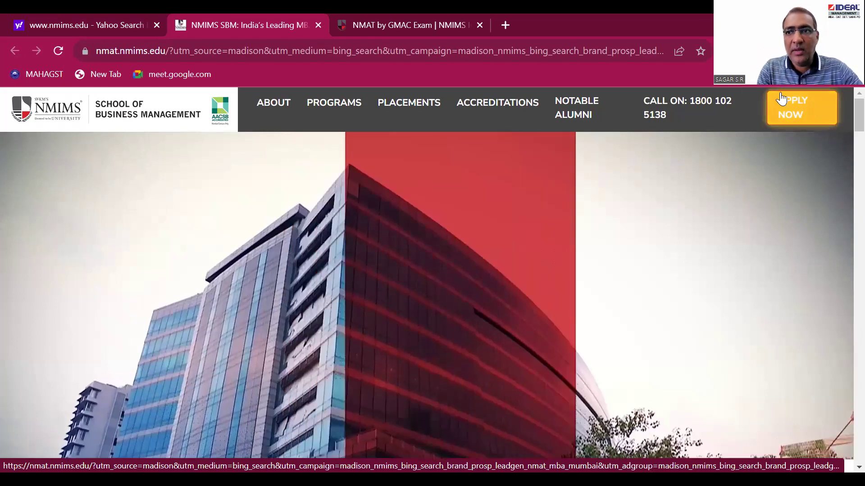
- Jump to the APPLY NOW registration form and bring the empty Step 1 fields into view
{"action": "left_click", "coordinate": [783, 100]}
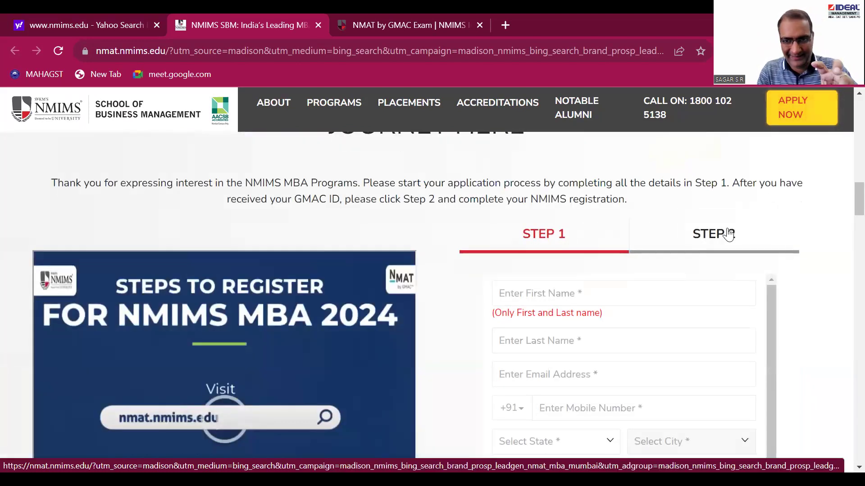
{"action": "left_click_drag", "start_coordinate": [847, 203], "coordinate": [845, 150]}
{"action": "scroll", "coordinate": [845, 150], "scroll_direction": "up", "scroll_amount": 4}
{"action": "scroll", "coordinate": [843, 102], "scroll_direction": "up", "scroll_amount": 5}
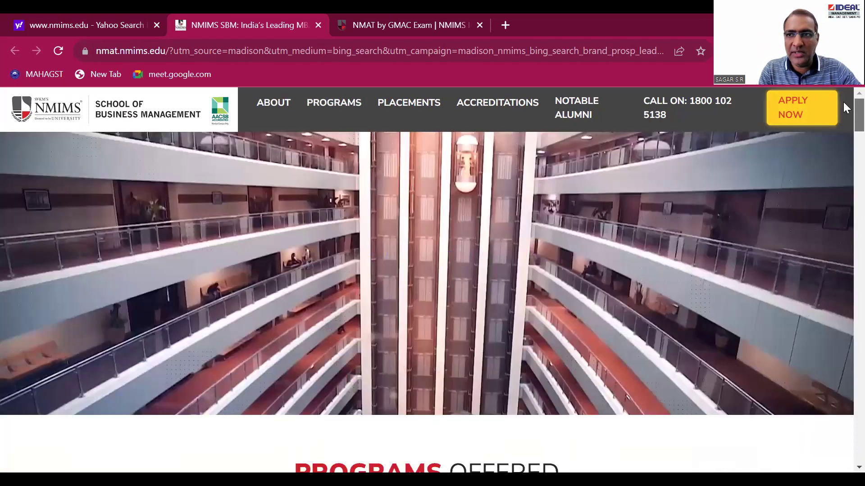
{"action": "scroll", "coordinate": [844, 166], "scroll_direction": "down", "scroll_amount": 10}
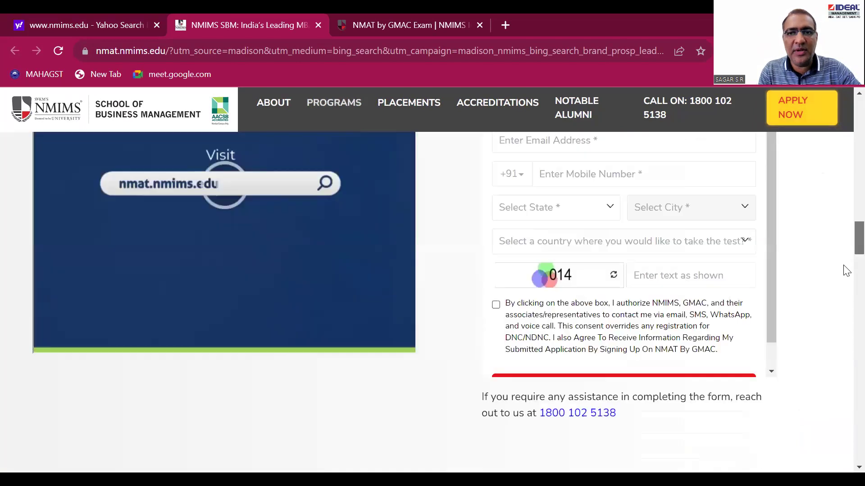
{"action": "left_click_drag", "start_coordinate": [846, 220], "coordinate": [843, 95]}
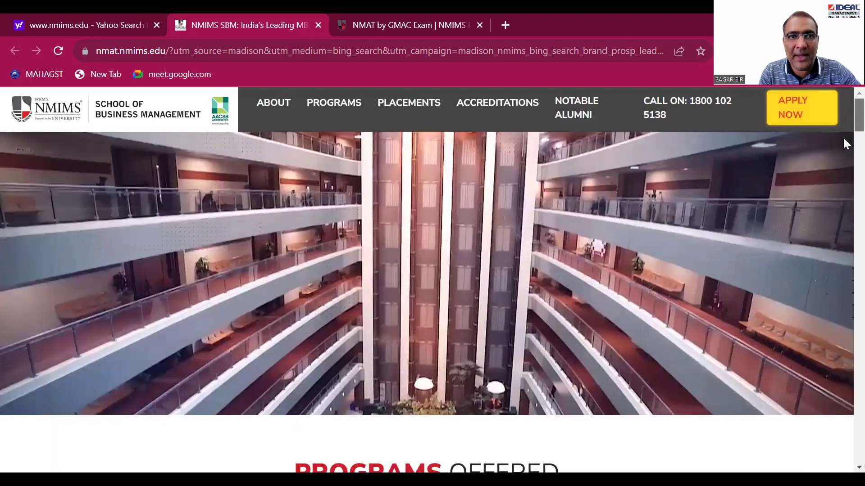
{"action": "left_click_drag", "start_coordinate": [843, 143], "coordinate": [844, 347]}
{"action": "scroll", "coordinate": [843, 345], "scroll_direction": "down", "scroll_amount": 2}
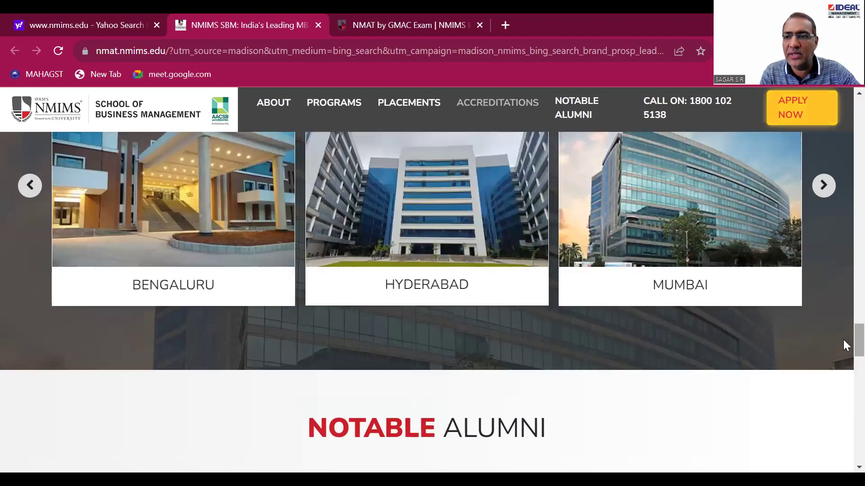
{"action": "mouse_move", "coordinate": [843, 223]}
{"action": "left_mouse_down"}
{"action": "mouse_move", "coordinate": [845, 195]}
{"action": "mouse_move", "coordinate": [847, 209]}
{"action": "left_mouse_up"}
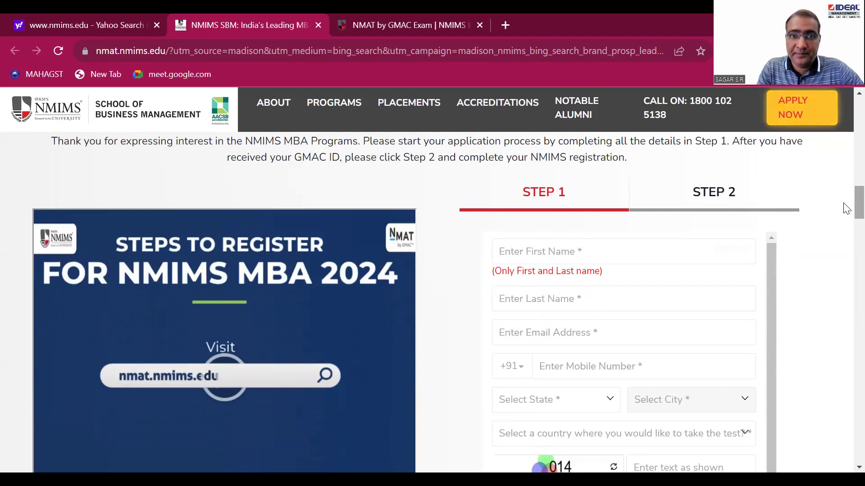
- Step through the First Name, Last Name, Email and Mobile fields, then go to the NMAT by GMAC Exam tab
{"action": "left_click", "coordinate": [551, 255]}
{"action": "left_click", "coordinate": [526, 300]}
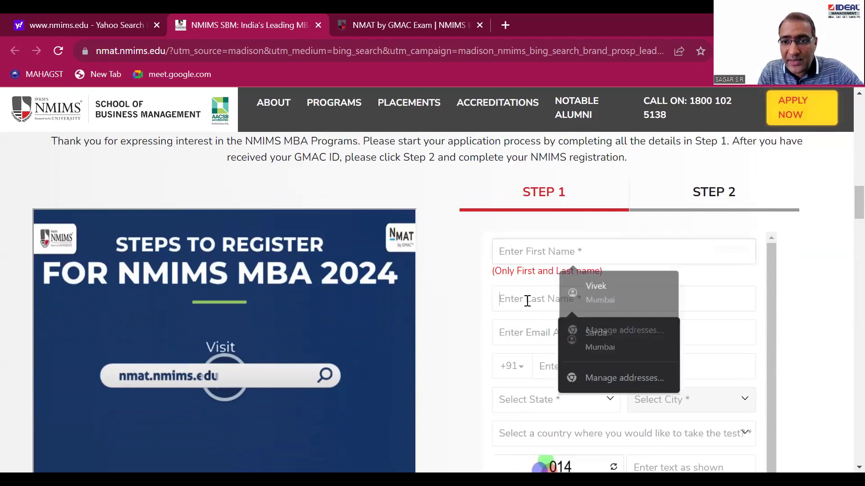
{"action": "left_click", "coordinate": [514, 335]}
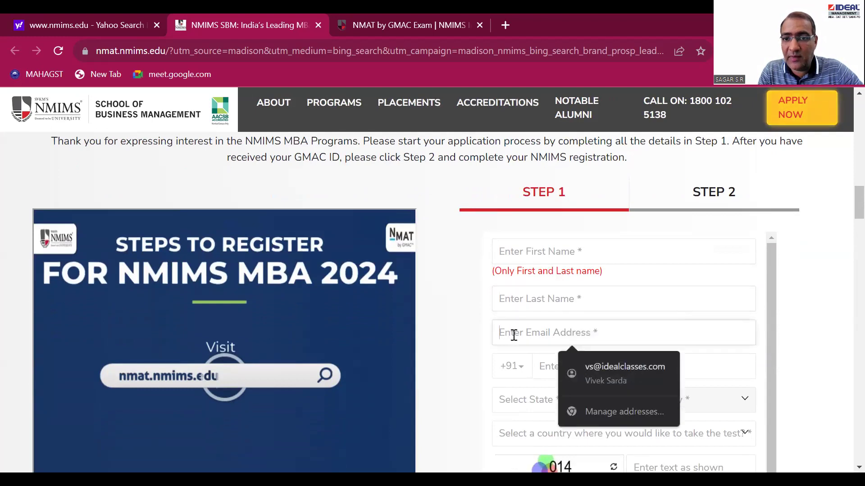
{"action": "left_click", "coordinate": [550, 363]}
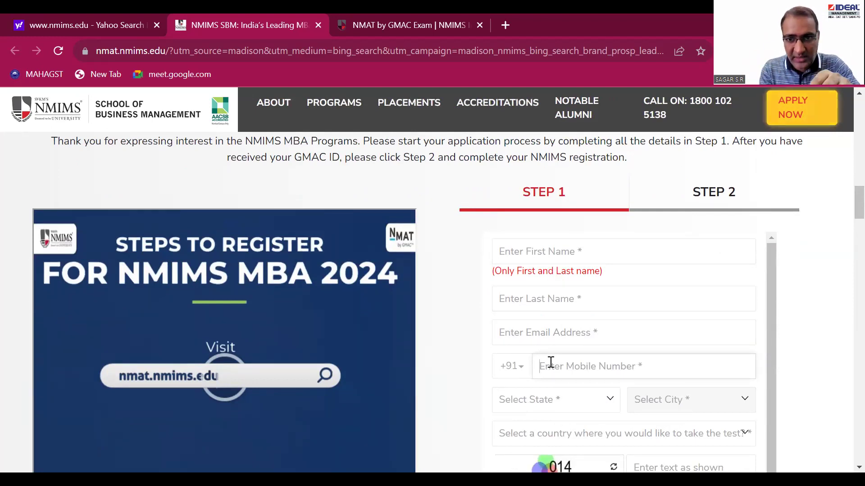
{"action": "left_click", "coordinate": [540, 251]}
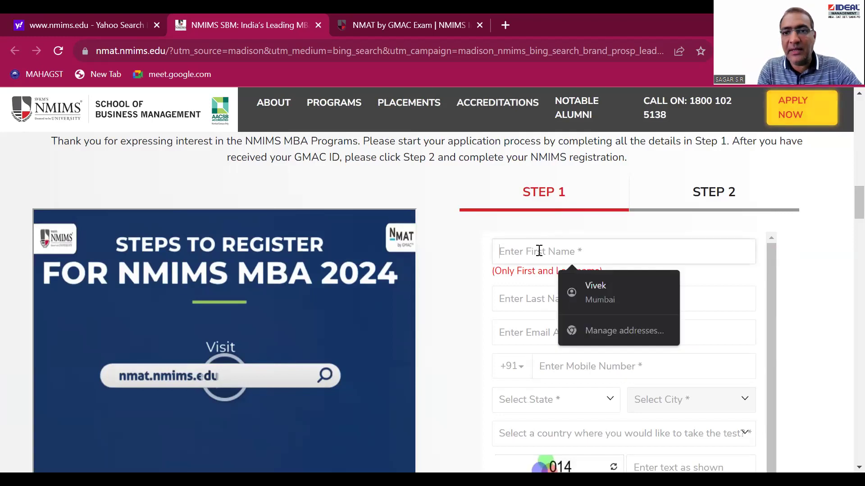
{"action": "left_click", "coordinate": [528, 297]}
{"action": "left_click", "coordinate": [515, 334]}
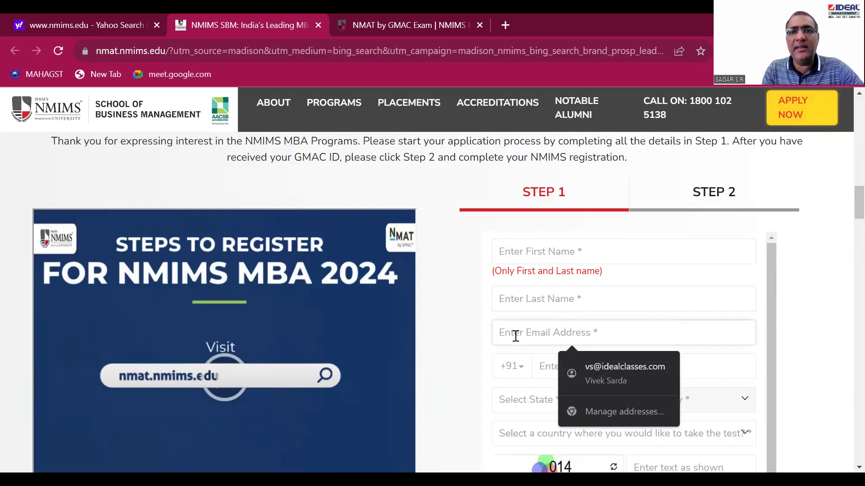
{"action": "left_click", "coordinate": [377, 24]}
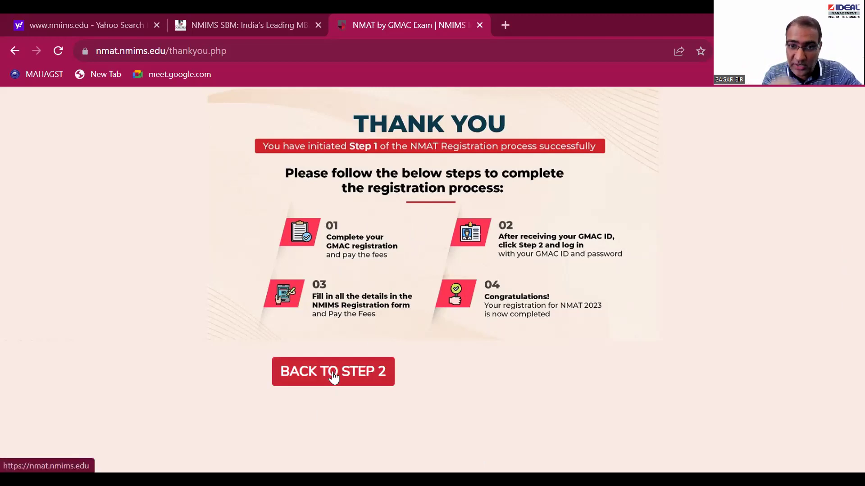
- Check the Step 2 instructions on the NMIMS SBM page, then follow BACK TO STEP 2 from the thank-you page
{"action": "left_click", "coordinate": [249, 26]}
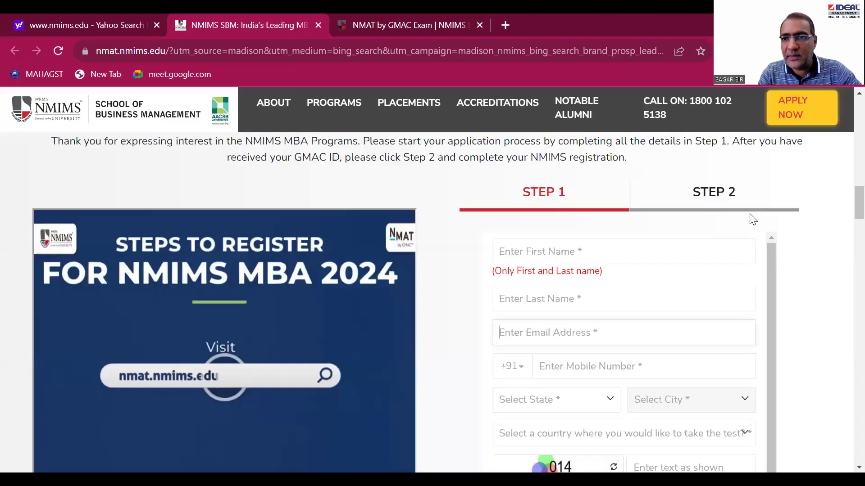
{"action": "left_click", "coordinate": [713, 193]}
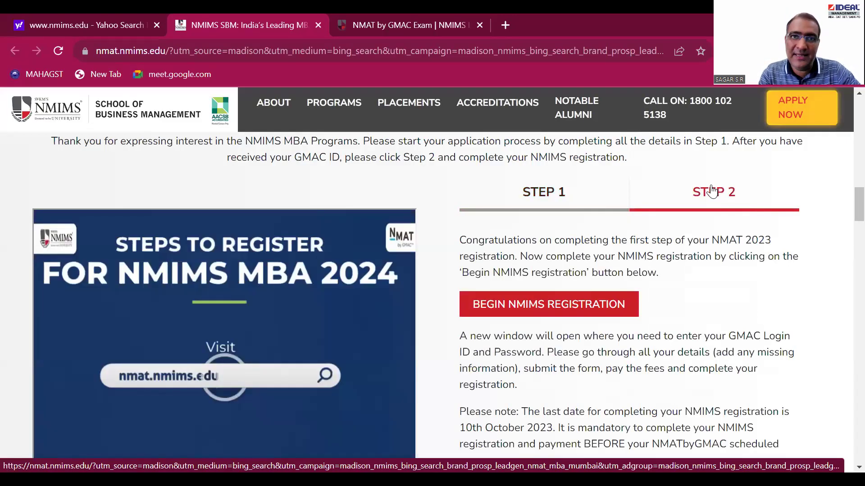
{"action": "left_click", "coordinate": [384, 18]}
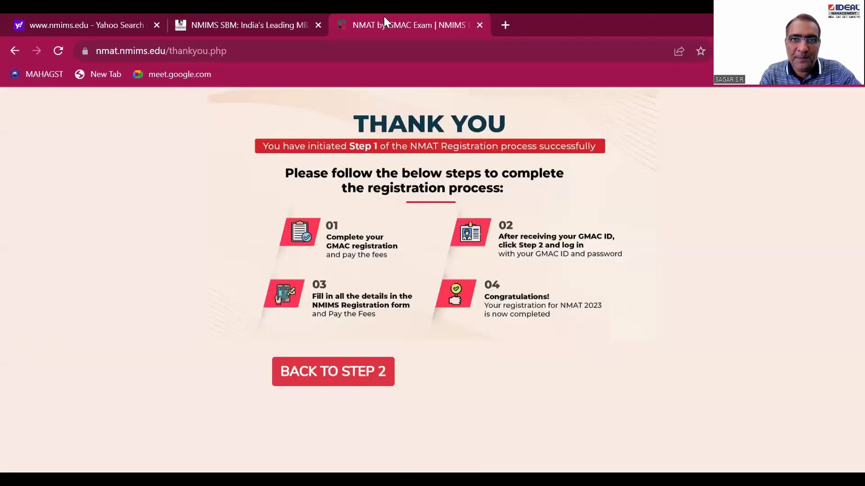
{"action": "left_click", "coordinate": [303, 382]}
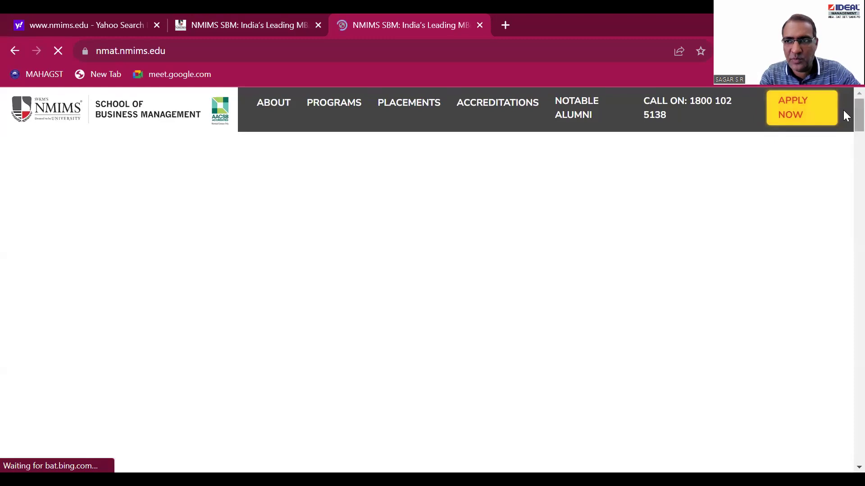
- Show the Step 2 tab with the 10th October 2023 NMIMS registration deadline
{"action": "scroll", "coordinate": [843, 135], "scroll_direction": "down", "scroll_amount": 10}
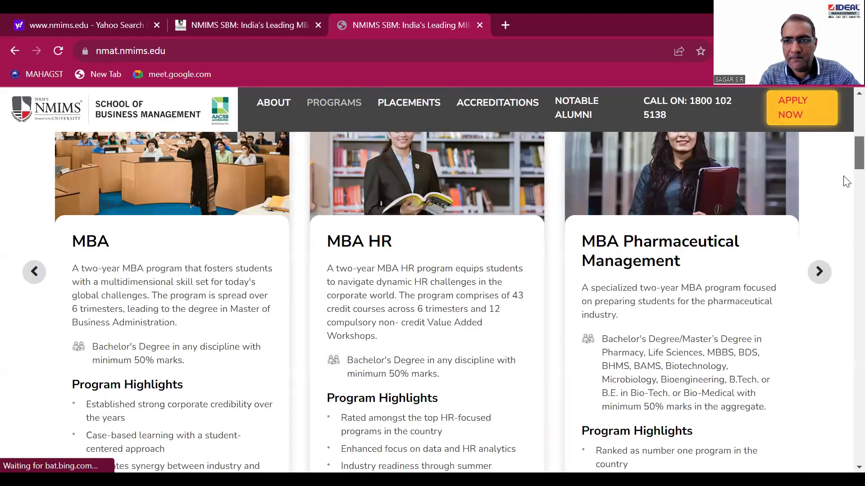
{"action": "scroll", "coordinate": [843, 199], "scroll_direction": "down", "scroll_amount": 10}
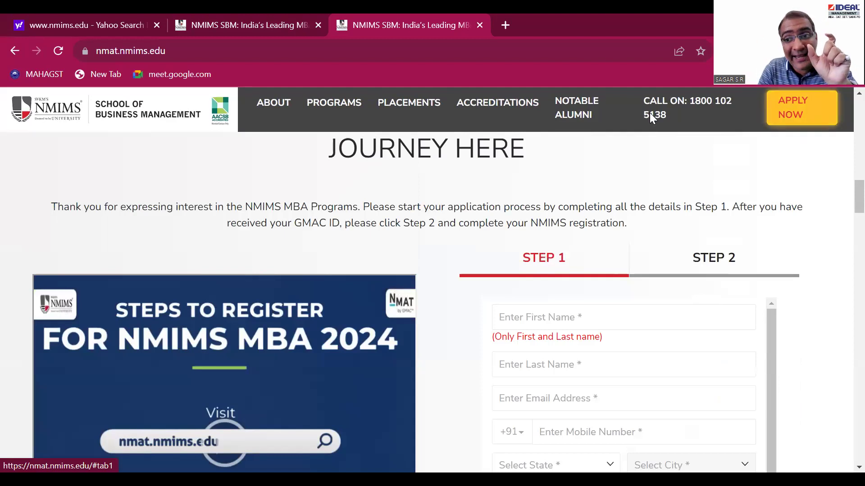
{"action": "left_click", "coordinate": [710, 265]}
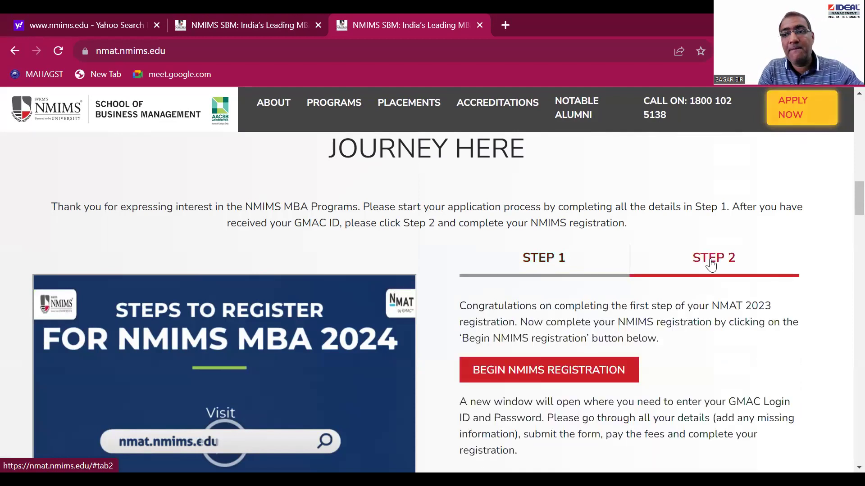
{"action": "scroll", "coordinate": [847, 216], "scroll_direction": "down", "scroll_amount": 4}
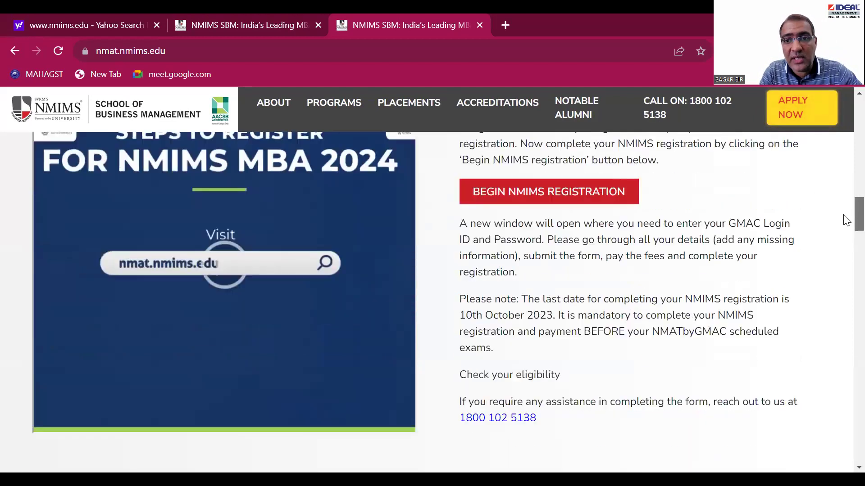
{"action": "scroll", "coordinate": [847, 220], "scroll_direction": "up", "scroll_amount": 2}
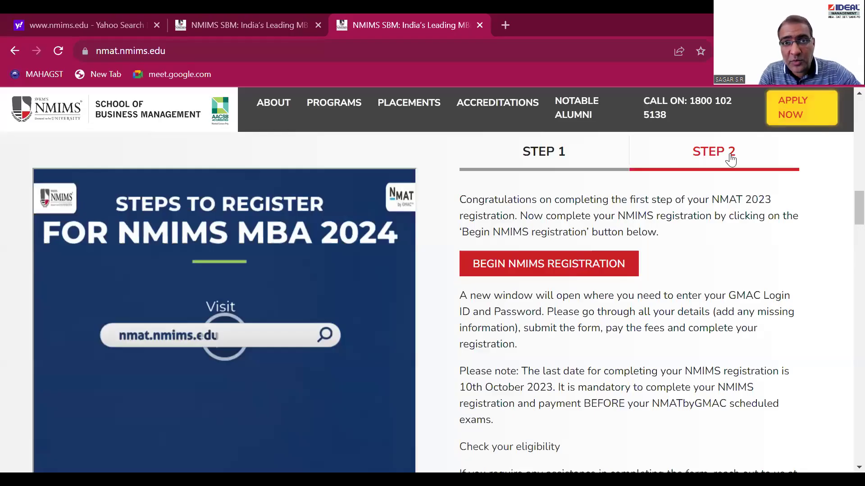
- Begin NMIMS registration and focus the NMATbyGMAC ID or Registered Email login field
{"action": "left_click", "coordinate": [549, 264]}
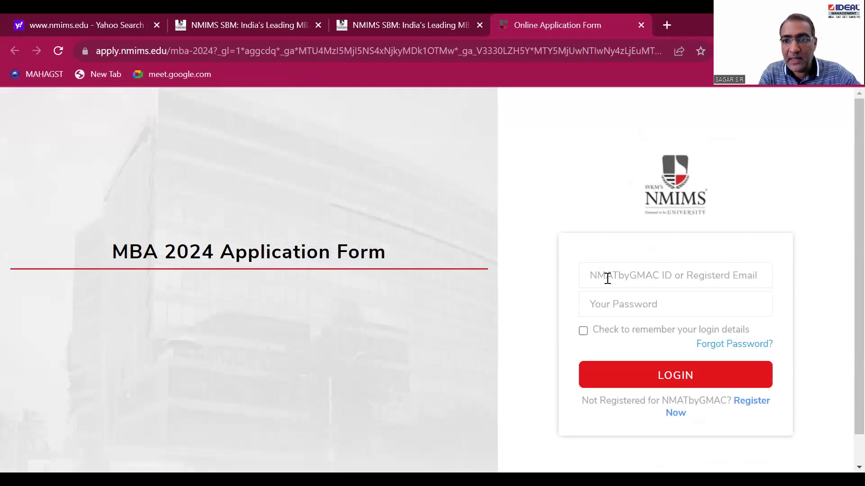
{"action": "left_click", "coordinate": [657, 275]}
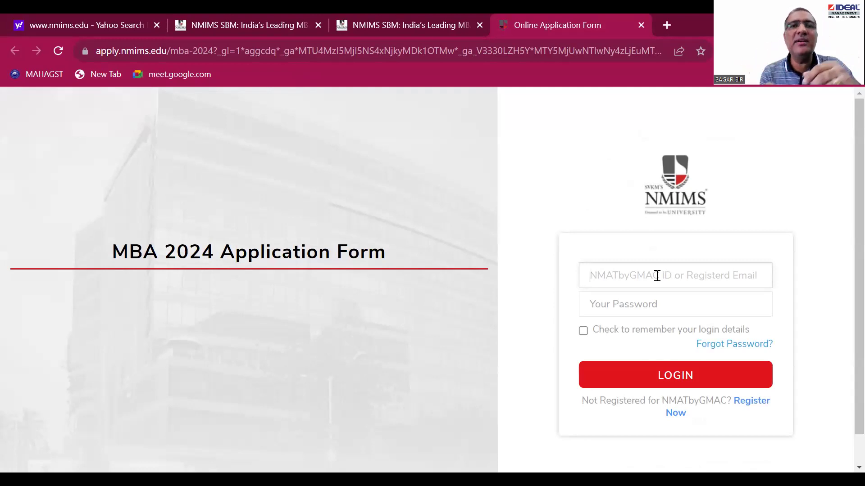
{"action": "left_click", "coordinate": [657, 275]}
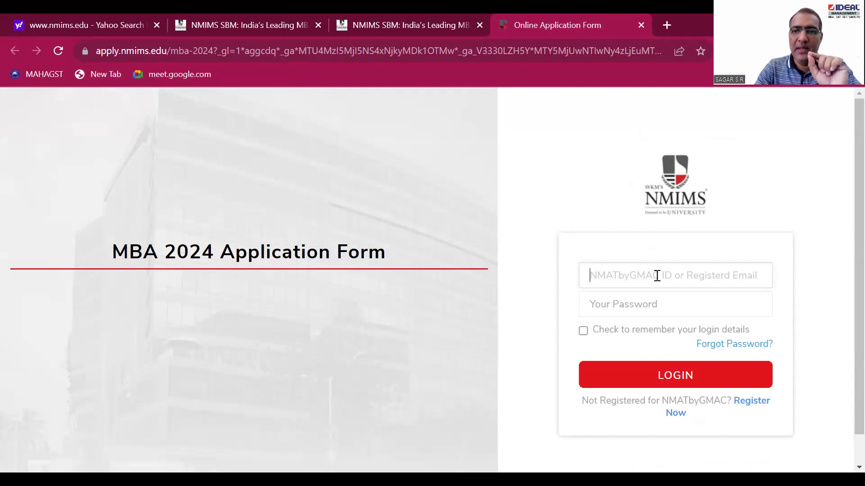